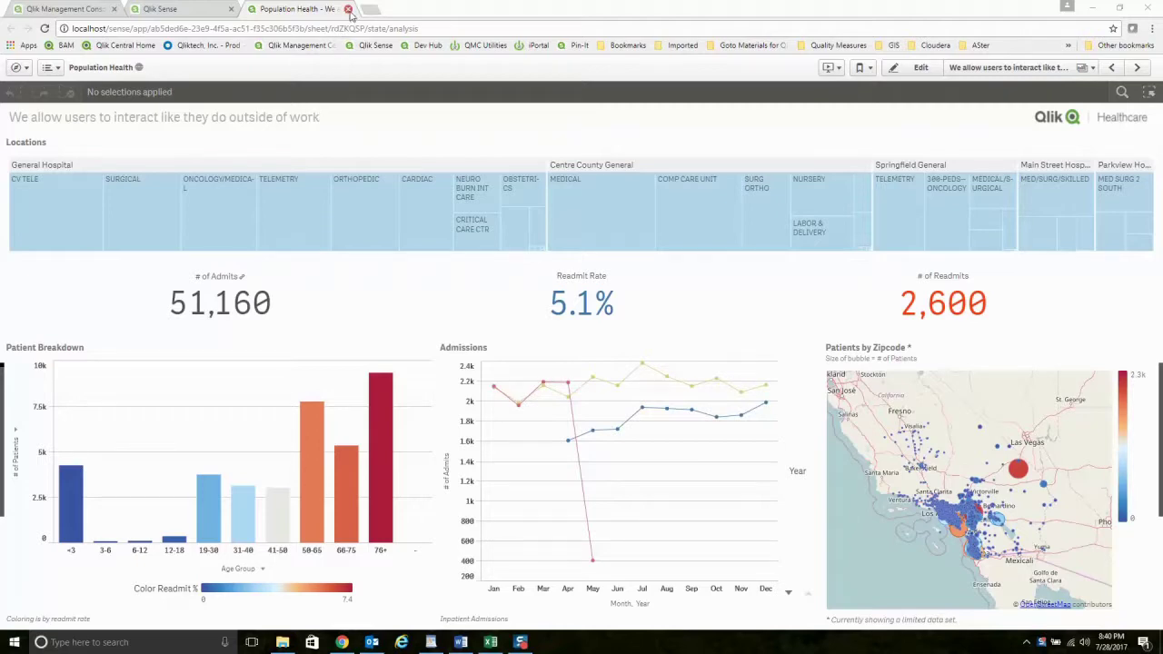
# Close the Population Health app, return to the QMC Tasks list and start a new reload task.
pyautogui.click(348, 9)
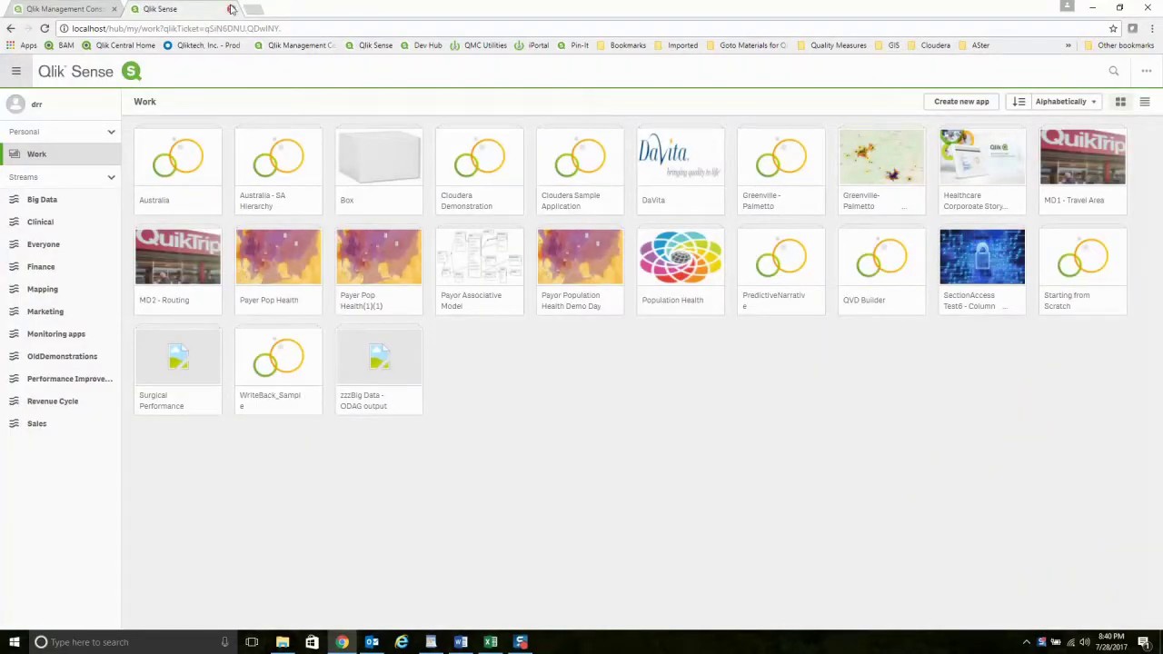
pyautogui.click(60, 9)
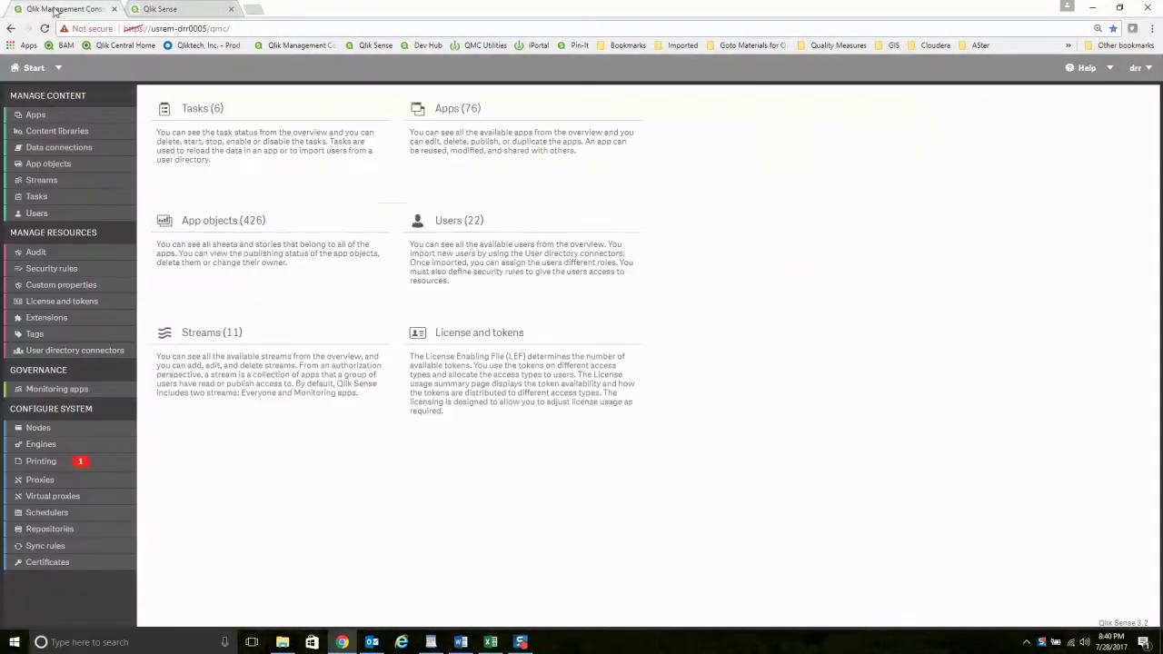
pyautogui.click(82, 198)
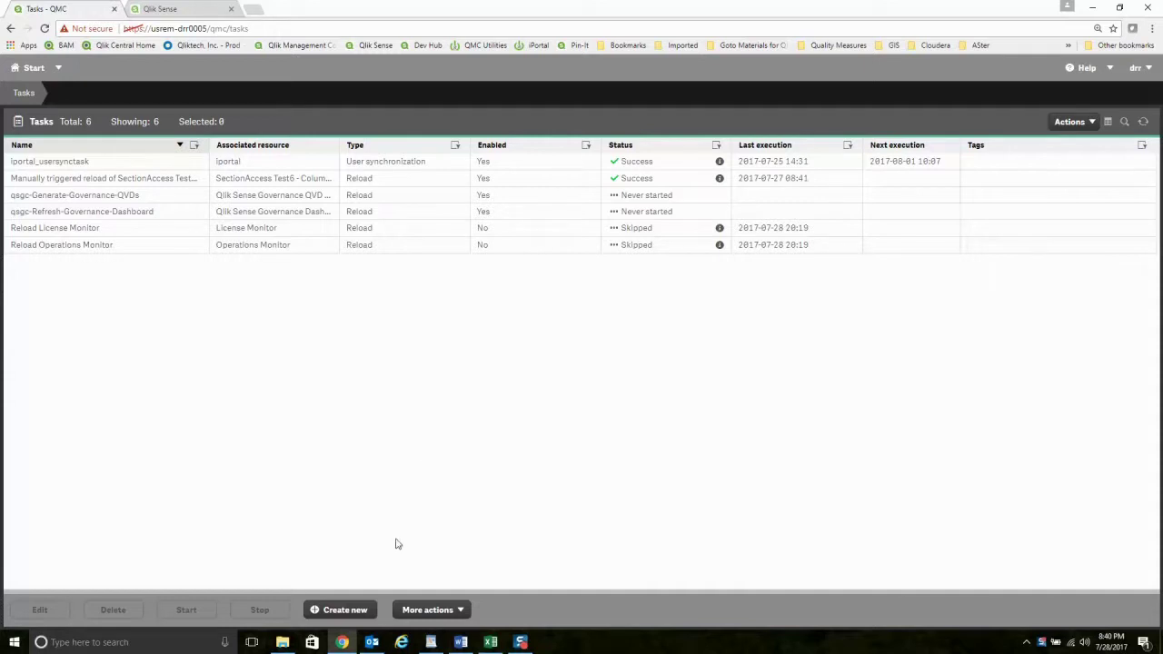
pyautogui.click(346, 611)
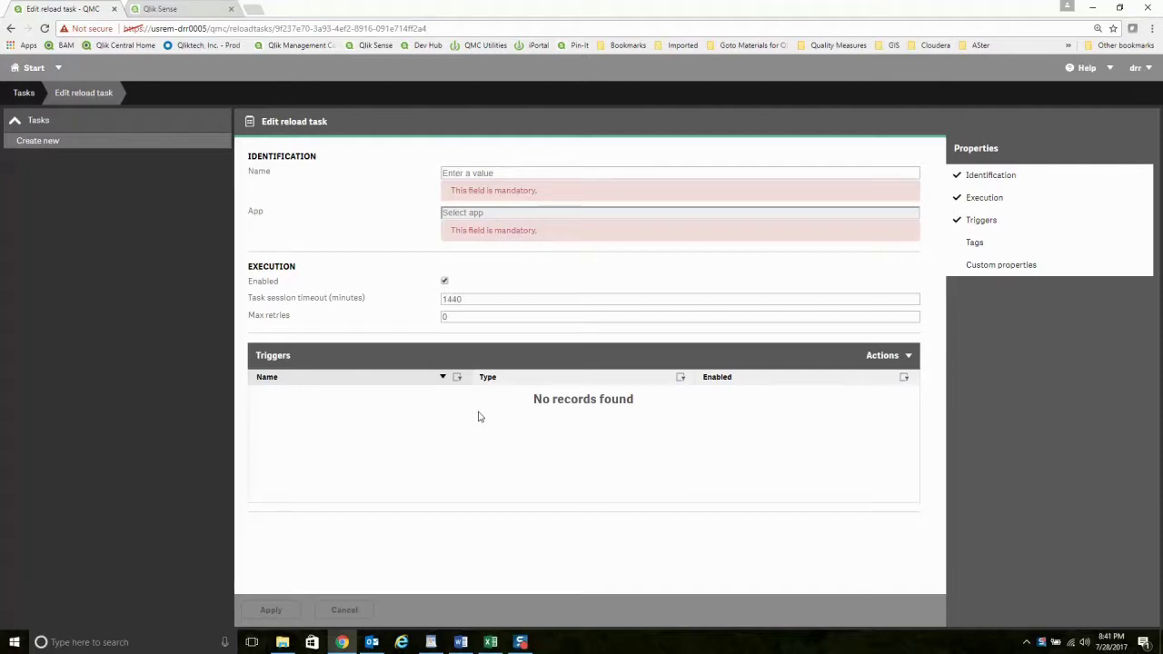
# Name the reload task 'Reload the data for my awesome application'.
pyautogui.write('Reload the data fo')
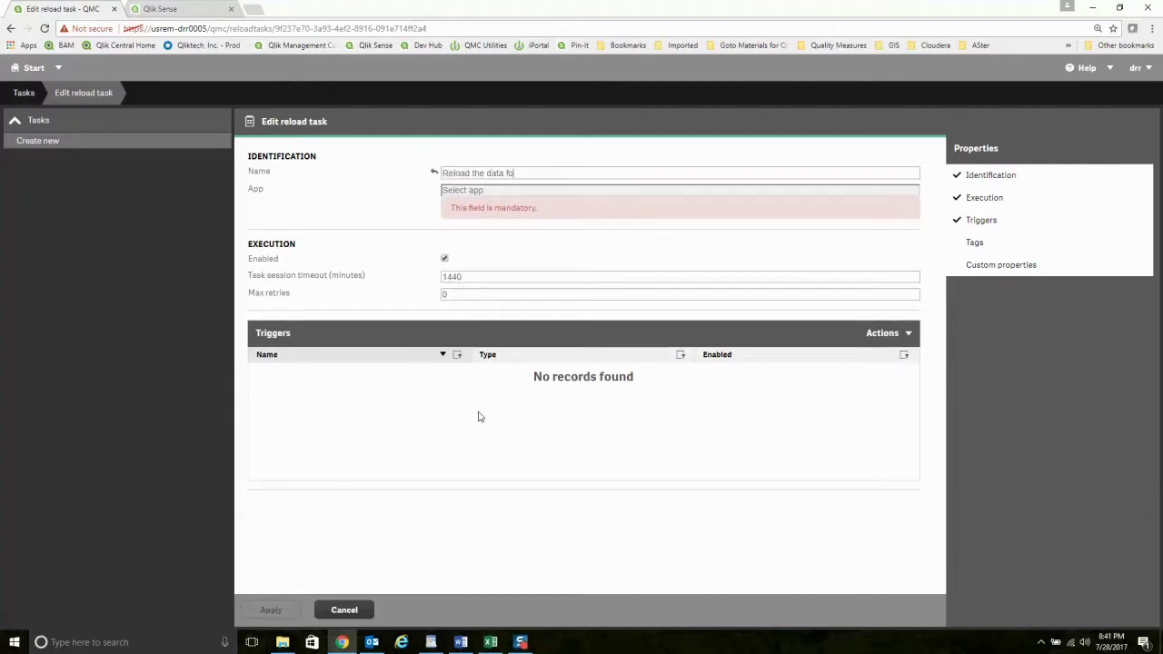
pyautogui.write('r my awesome application')
# Set Population Health as the app the reload task reloads.
pyautogui.click(525, 192)
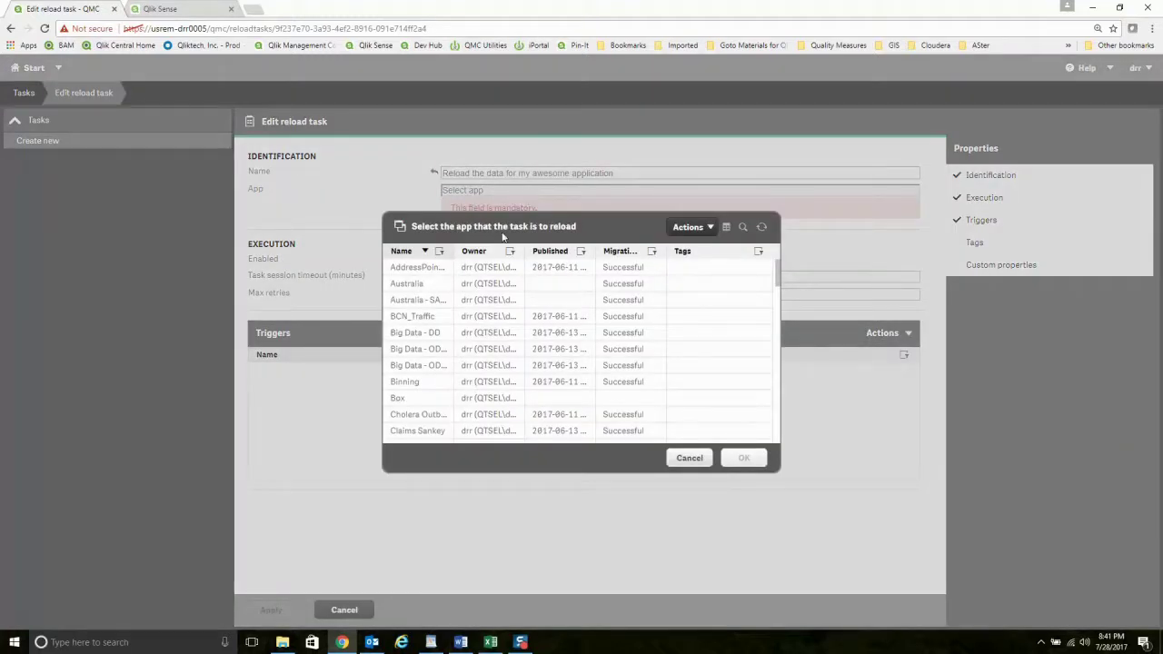
pyautogui.scroll(-10, 436, 318)
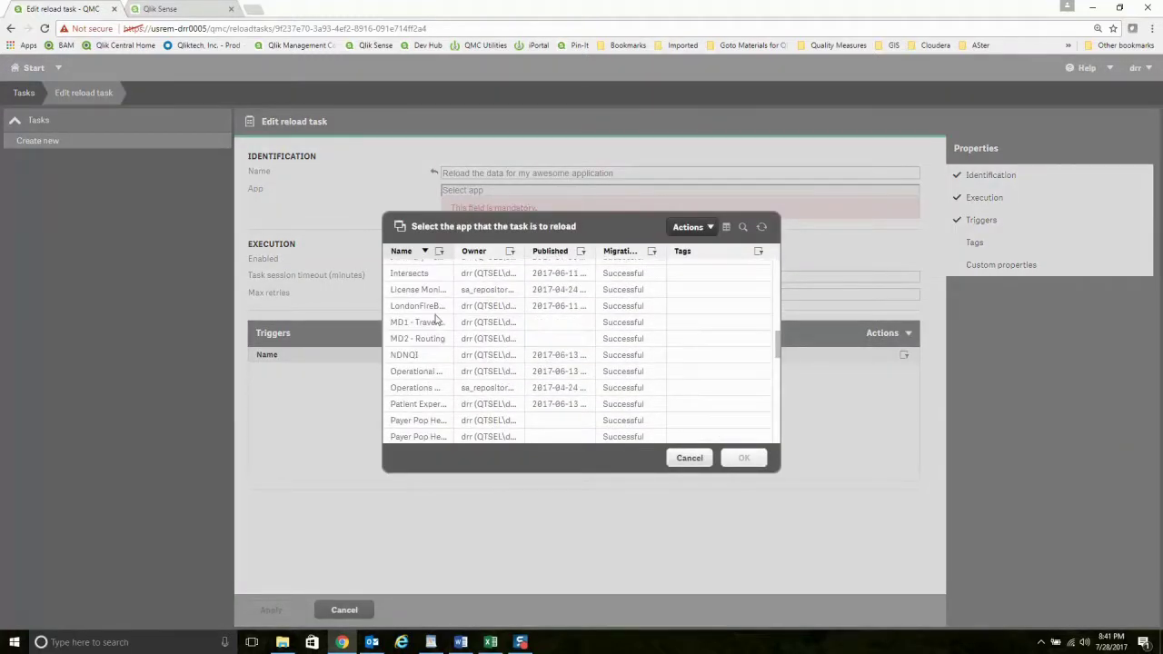
pyautogui.scroll(-5, 437, 327)
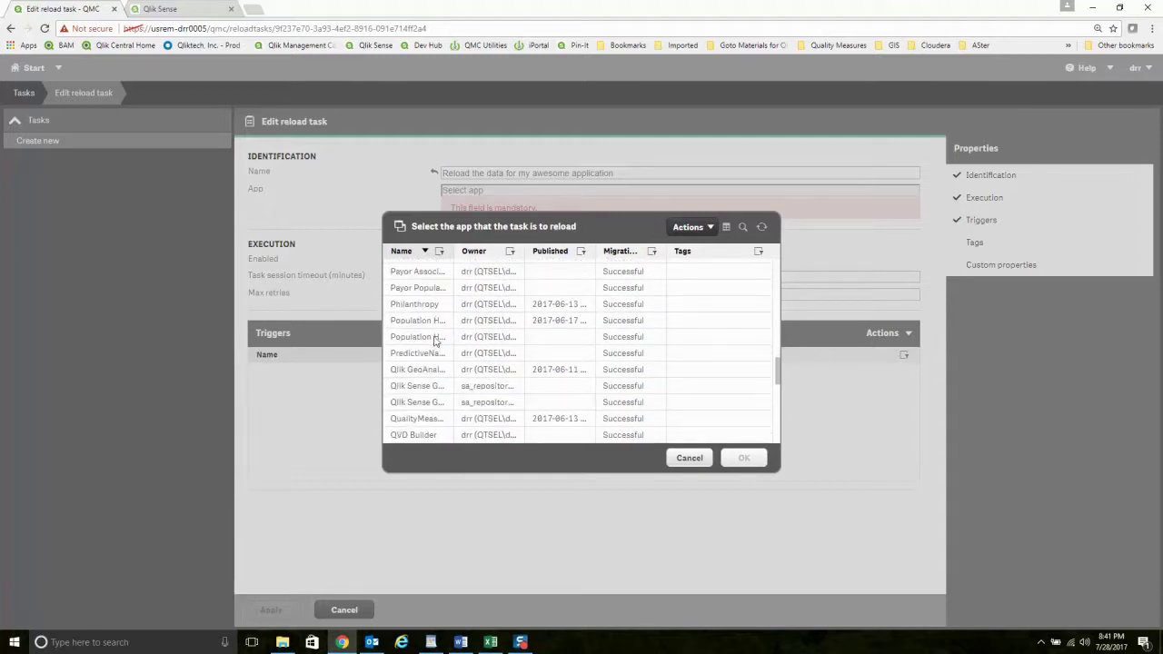
pyautogui.click(435, 321)
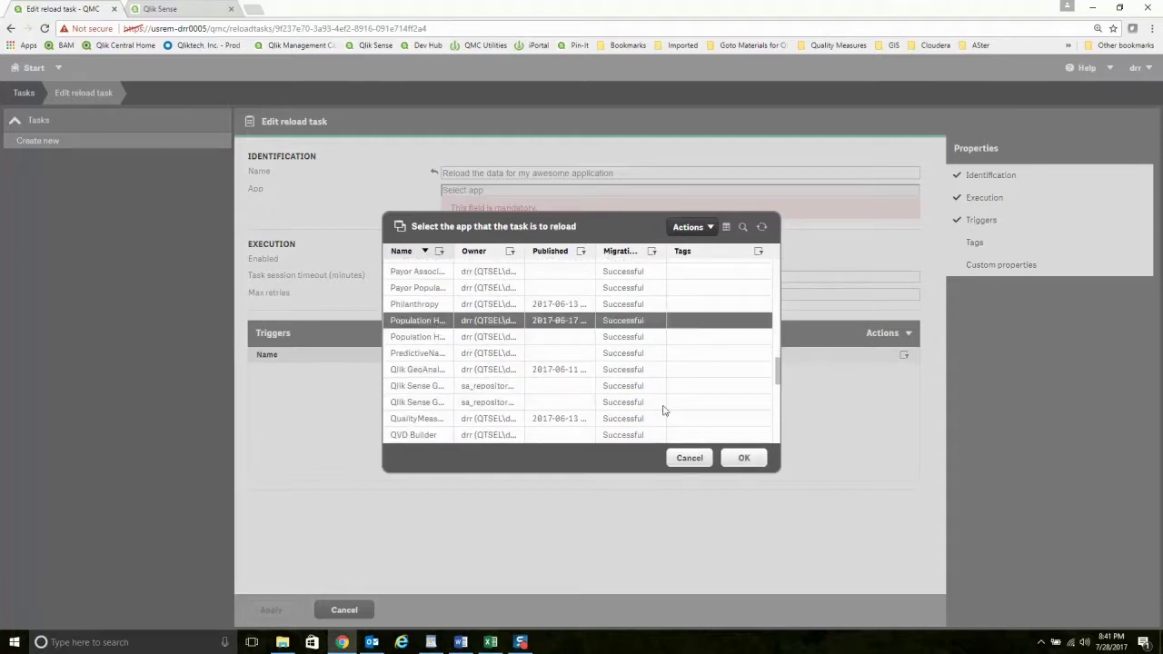
pyautogui.click(741, 457)
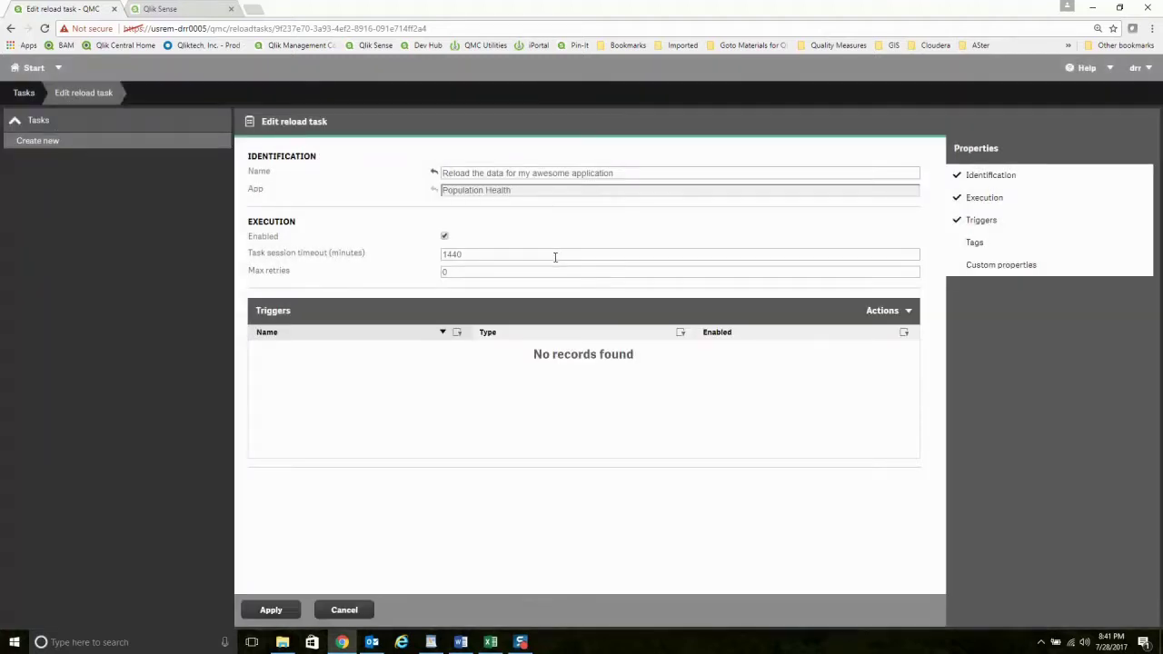
# Keep the task enabled and set session timeout to 30 minutes and max retries to 1.
pyautogui.click(444, 237)
pyautogui.click(446, 238)
pyautogui.press('BackSpace')
pyautogui.press('BackSpace')
pyautogui.press('BackSpace')
pyautogui.press('BackSpace')
pyautogui.write('3')
pyautogui.write('-')
pyautogui.press('BackSpace')
pyautogui.press('Tab')
pyautogui.write('2')
pyautogui.press('BackSpace')
pyautogui.write('1')
pyautogui.click(906, 317)
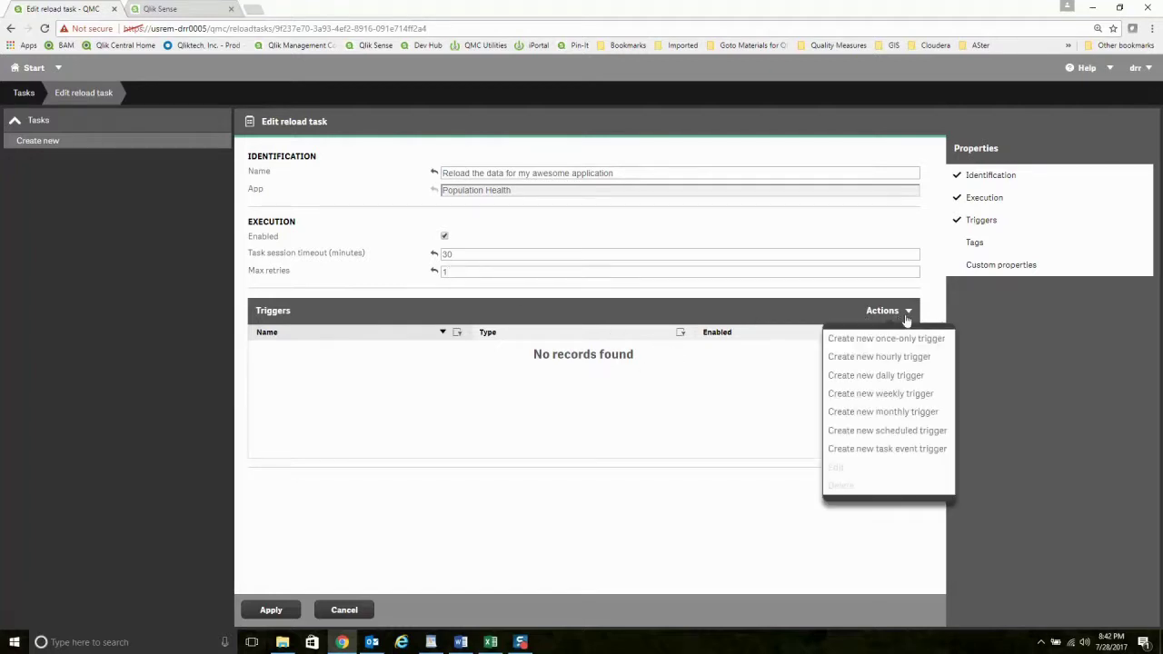
pyautogui.click(874, 359)
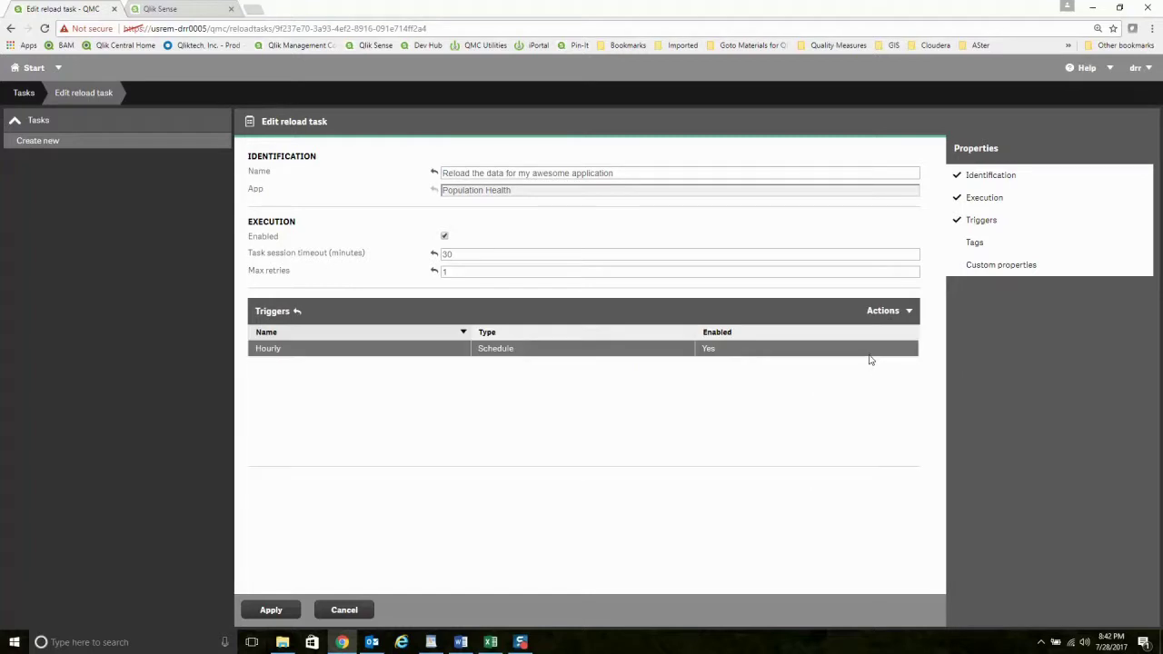
pyautogui.doubleClick(442, 357)
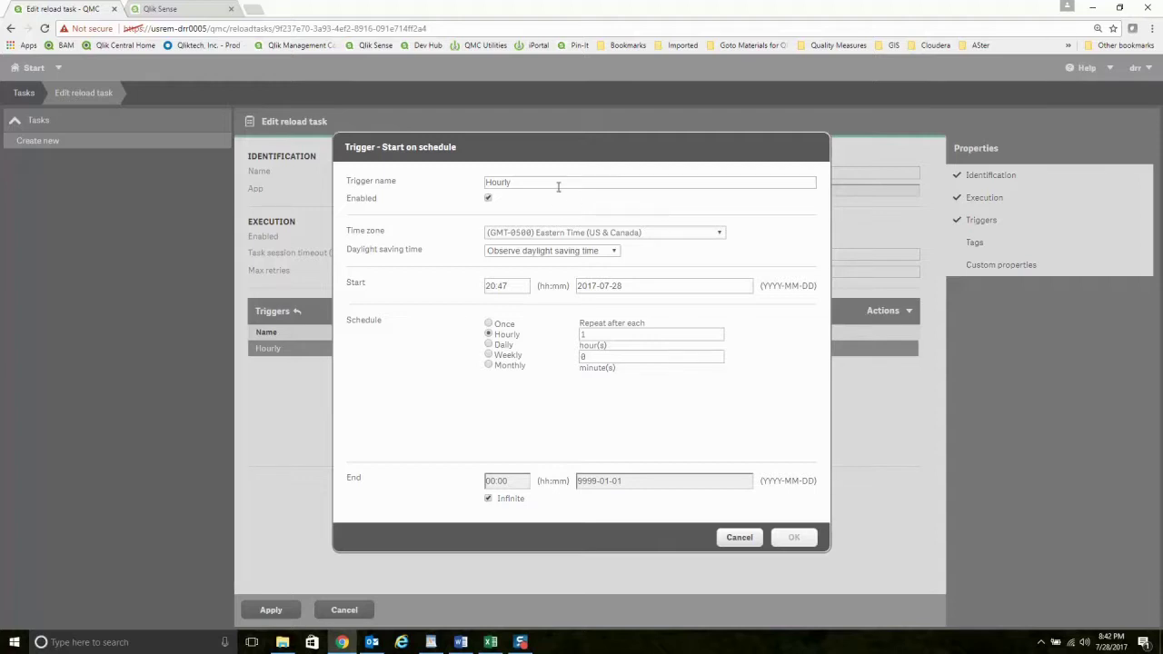
pyautogui.doubleClick(581, 334)
pyautogui.press('BackSpace')
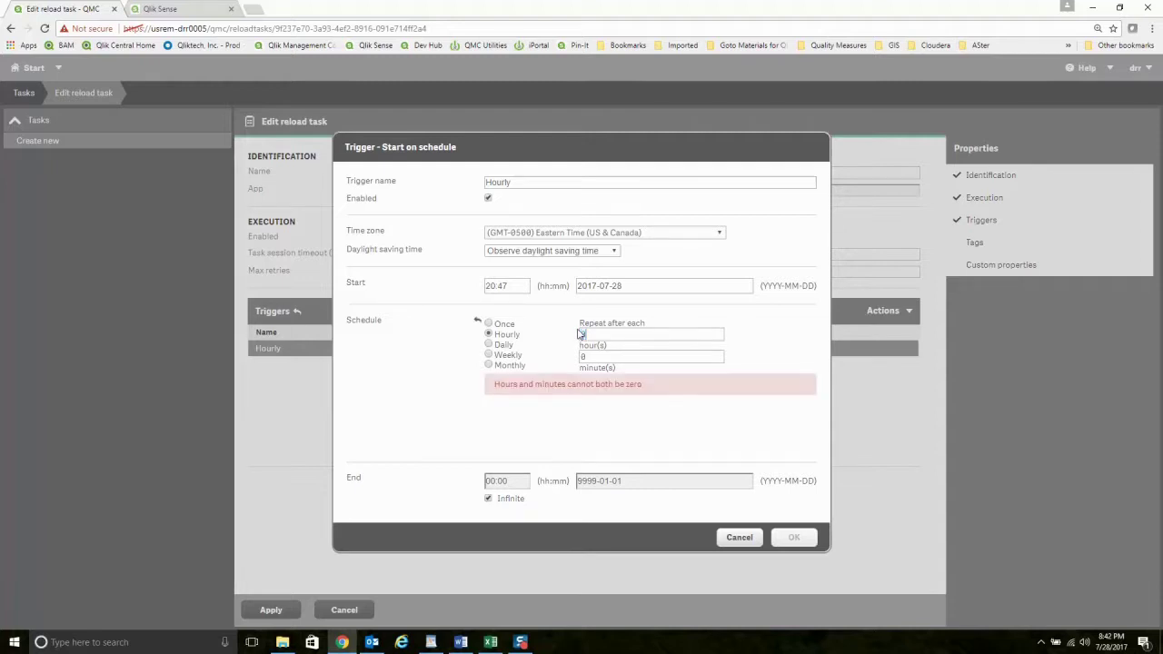
pyautogui.write('0')
pyautogui.doubleClick(584, 357)
pyautogui.write('1')
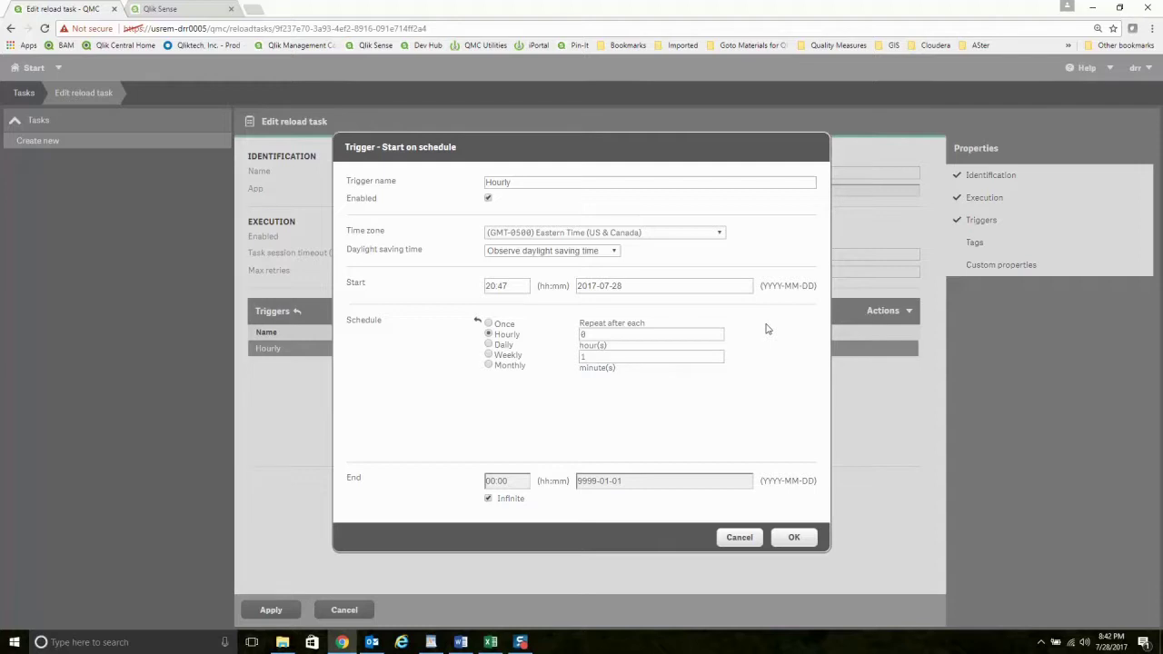
pyautogui.click(514, 348)
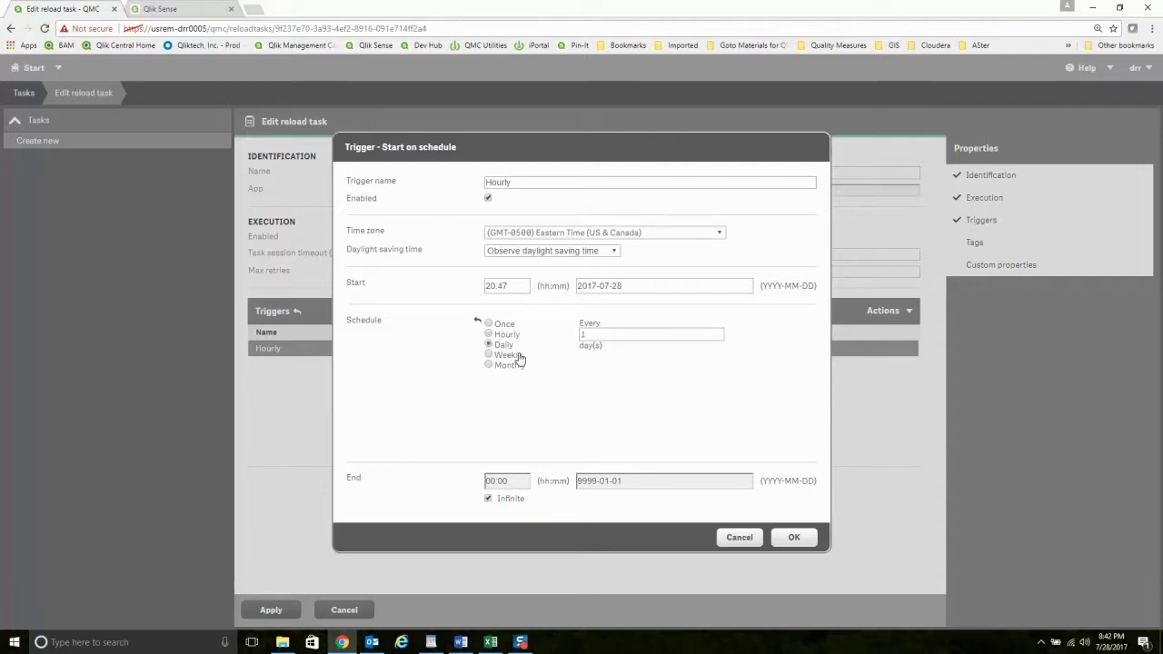
pyautogui.click(514, 355)
pyautogui.click(610, 380)
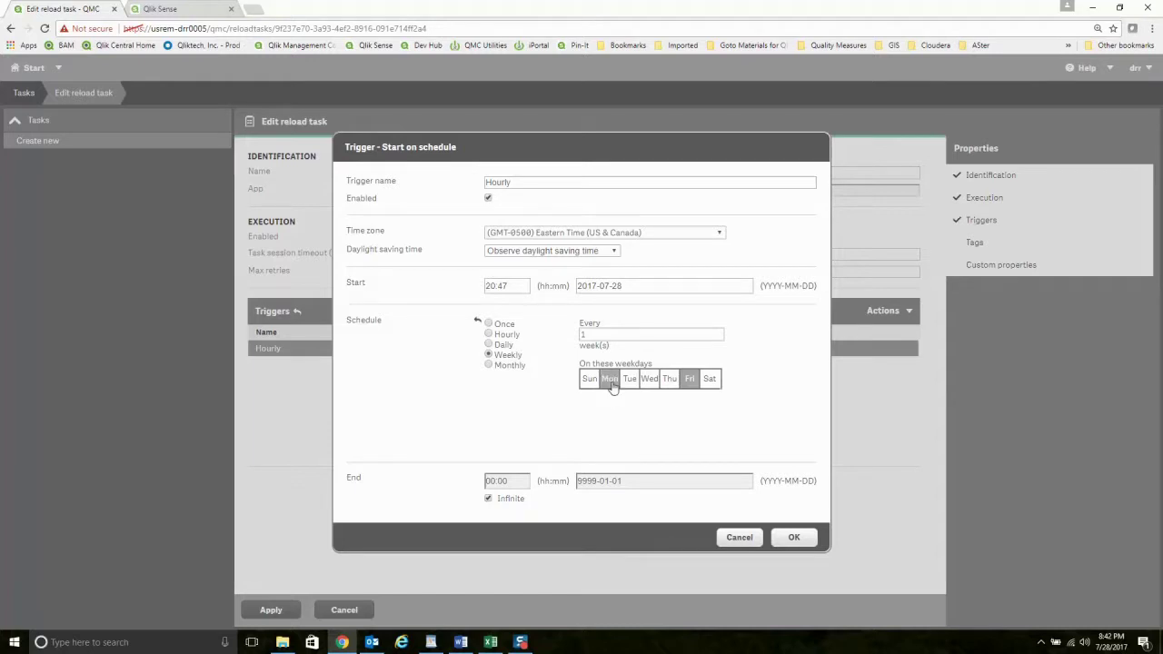
pyautogui.click(654, 385)
pyautogui.click(512, 366)
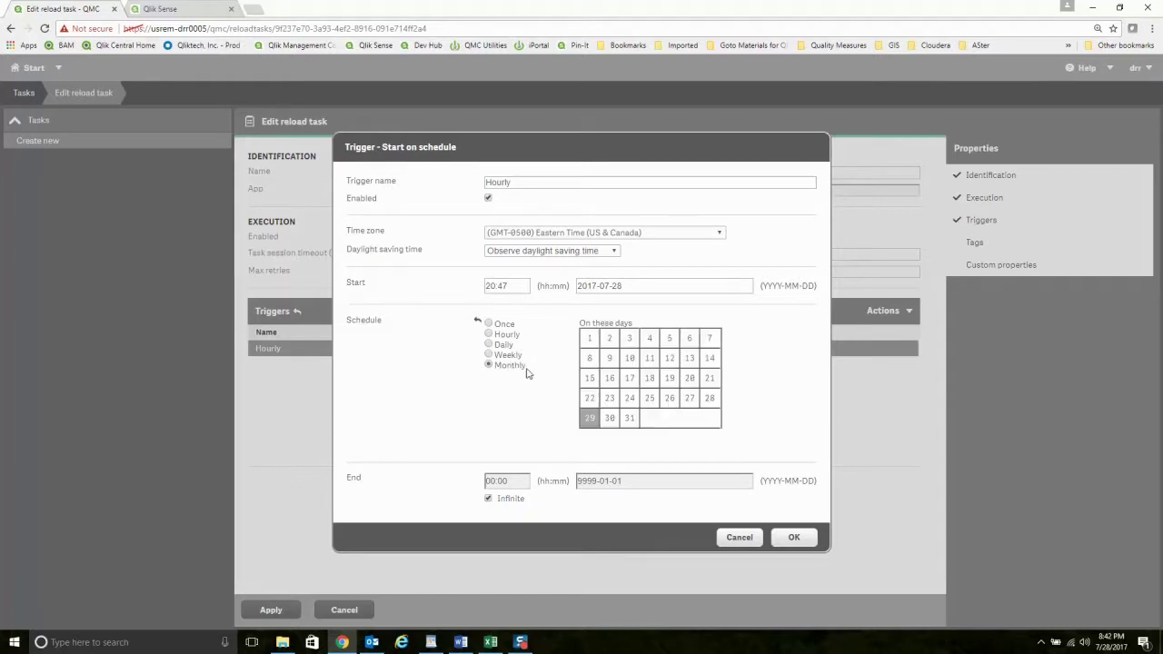
pyautogui.click(589, 339)
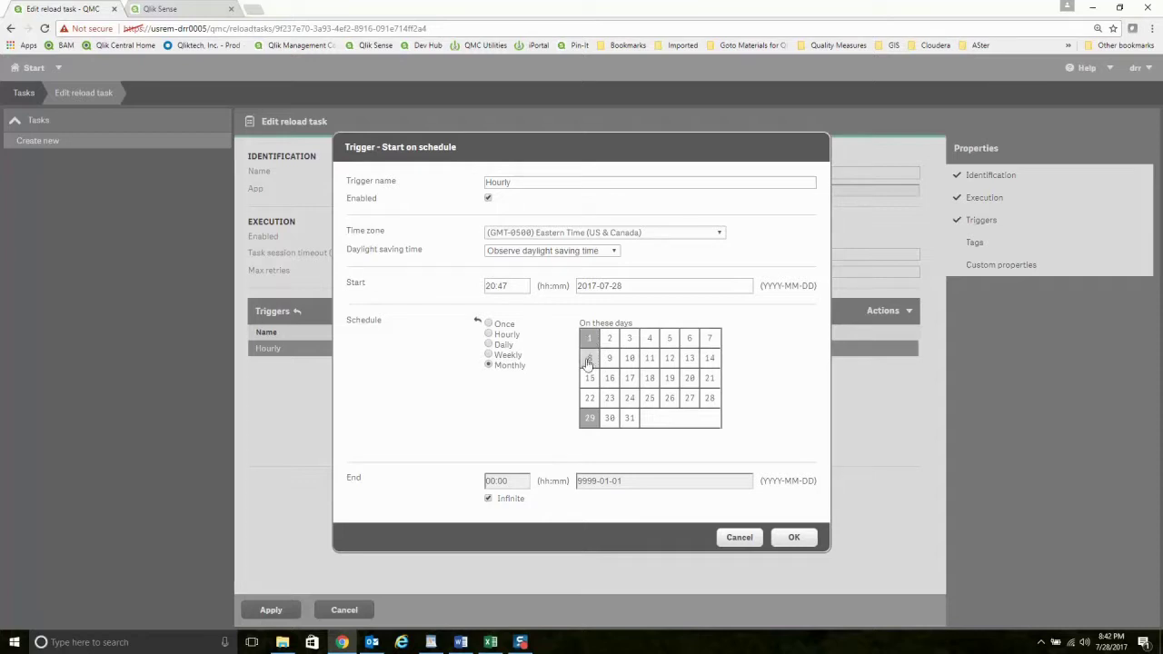
pyautogui.click(590, 359)
pyautogui.click(589, 378)
pyautogui.click(590, 398)
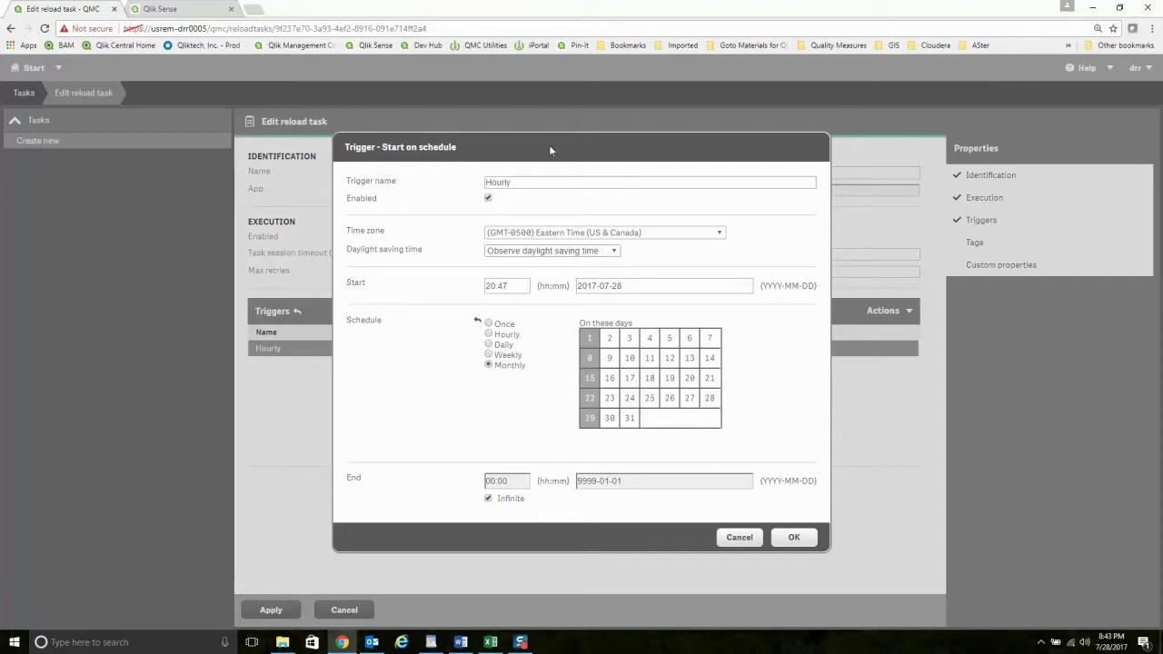
pyautogui.click(739, 537)
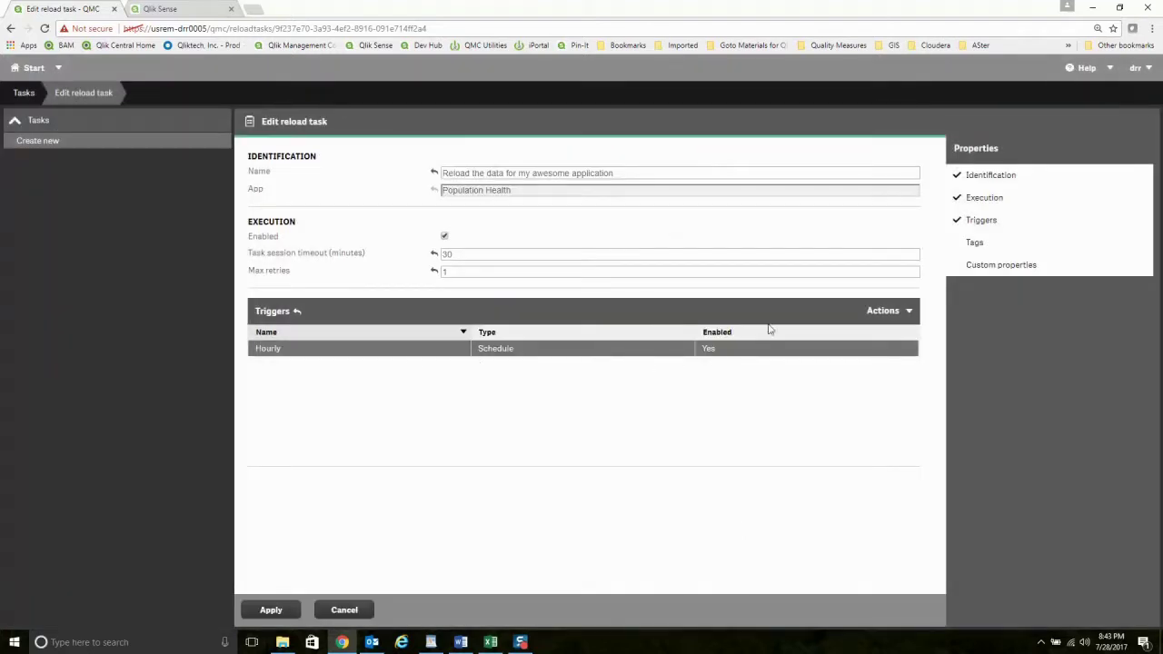
# Delete the existing Hourly trigger from the reload task.
pyautogui.rightClick(383, 356)
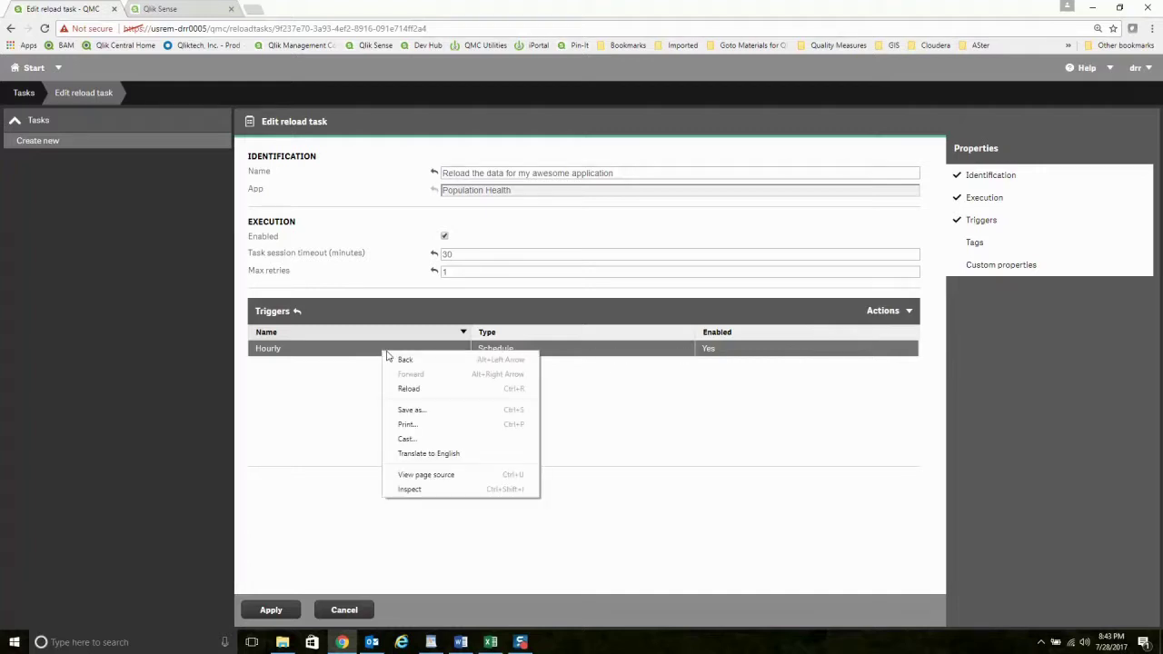
pyautogui.click(884, 312)
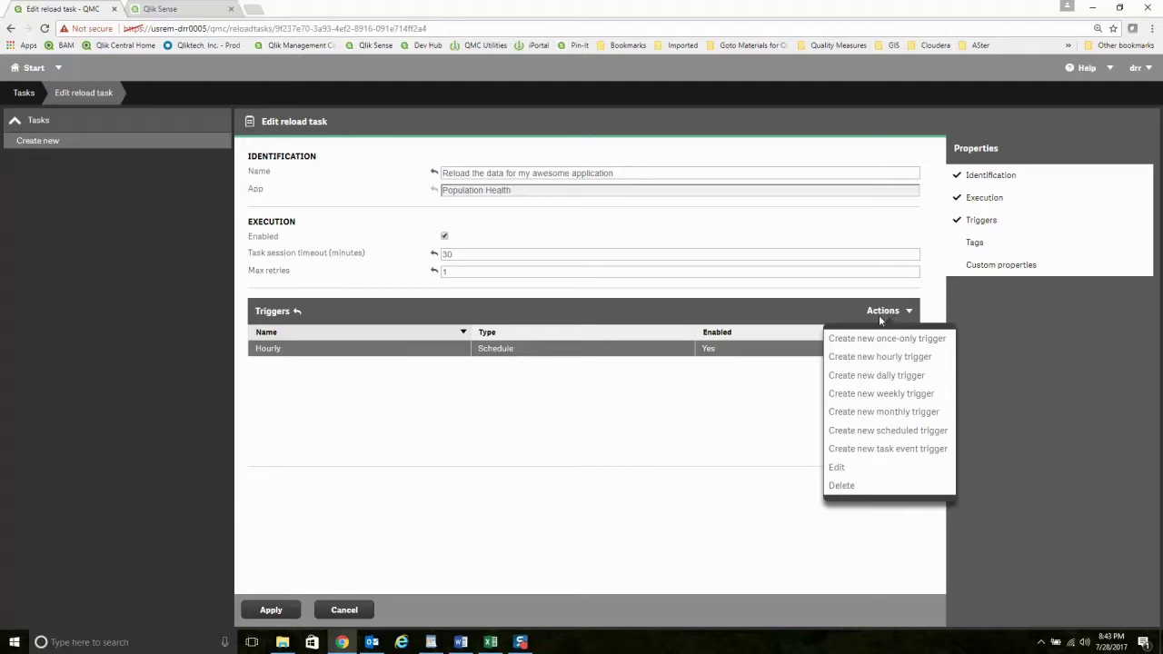
pyautogui.click(845, 484)
# Create a task event trigger named 'When the other thing finishes'.
pyautogui.click(886, 310)
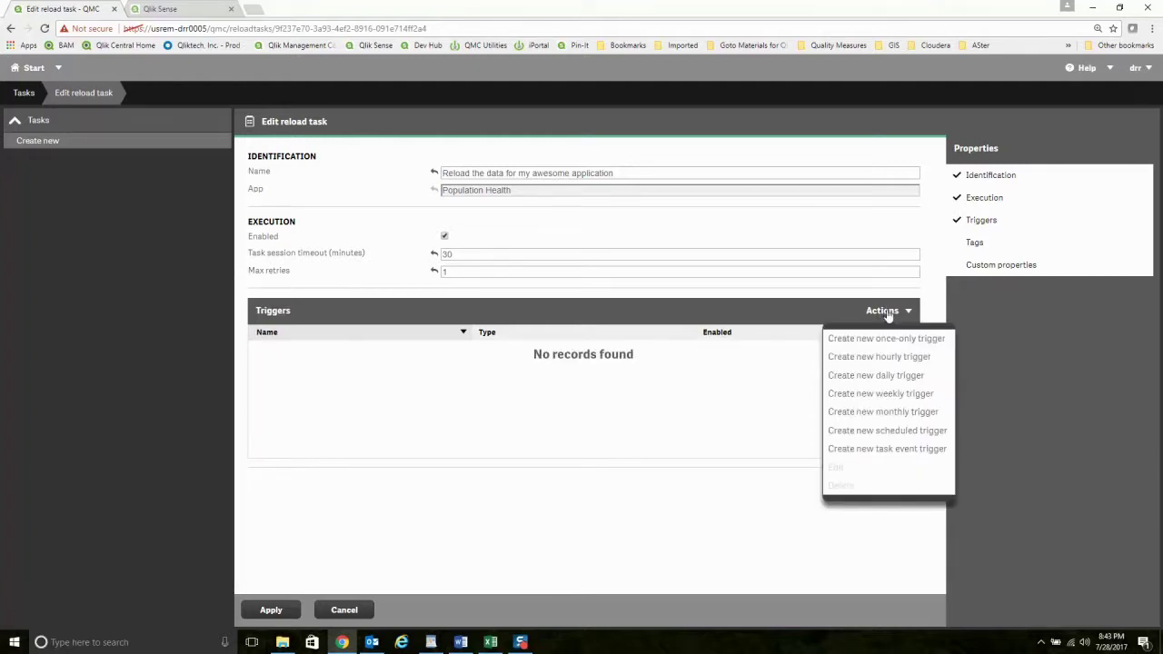
pyautogui.click(880, 451)
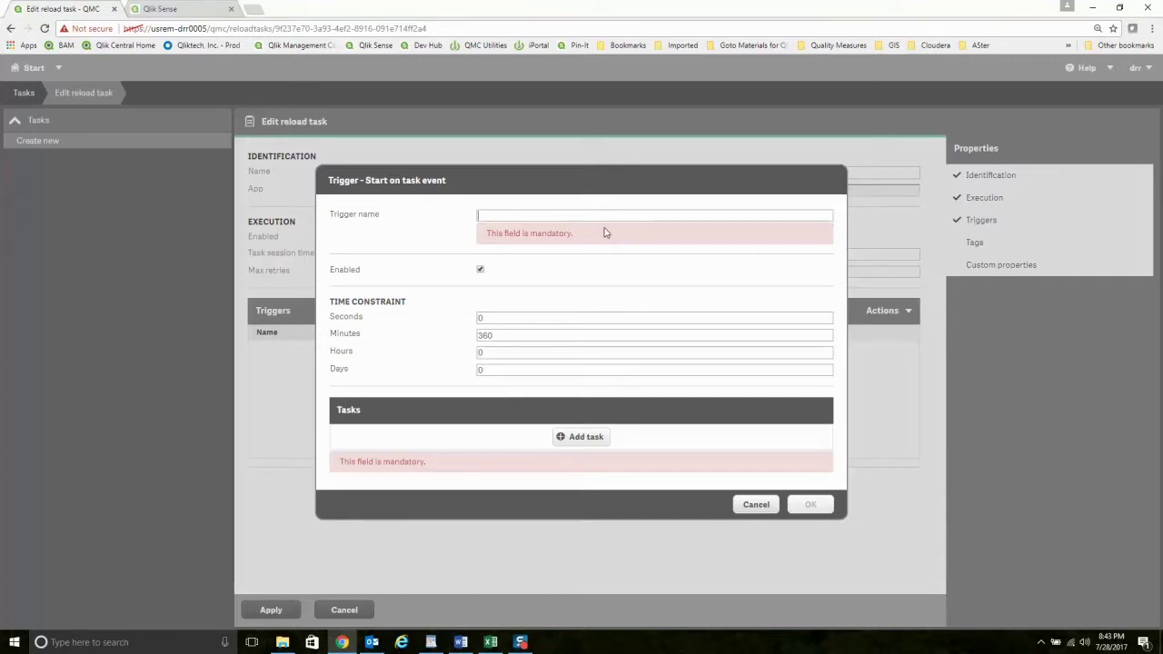
pyautogui.write('When th')
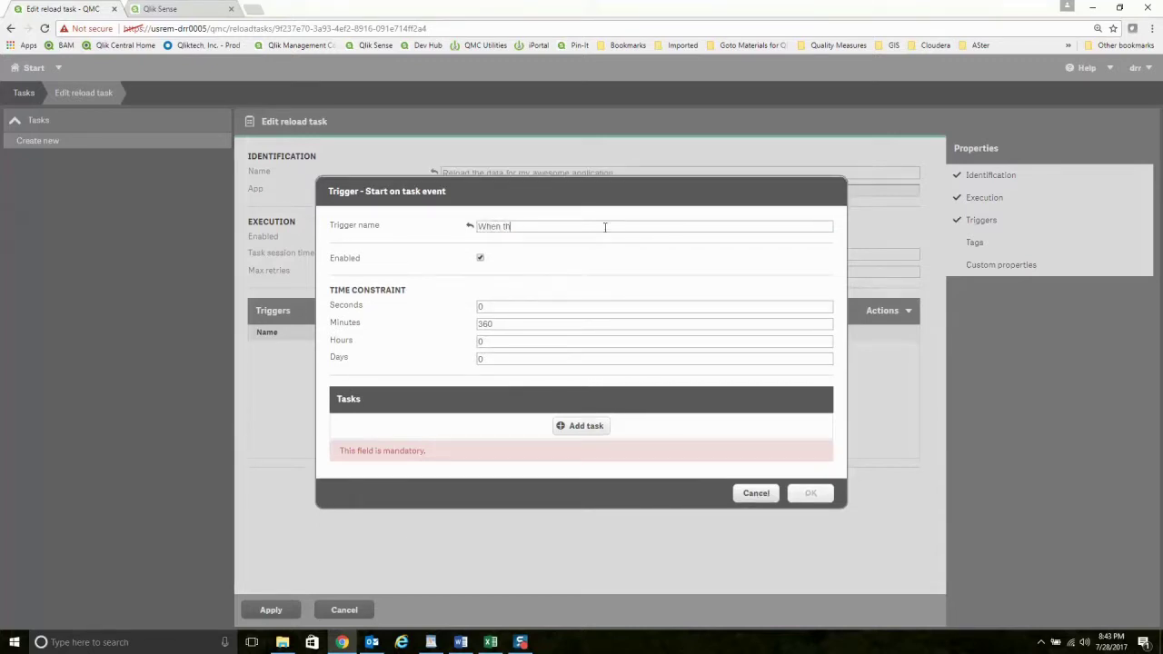
pyautogui.write('e other thing finishes')
# Fire the trigger when Reload License Monitor reports Task successful, and save it.
pyautogui.click(592, 426)
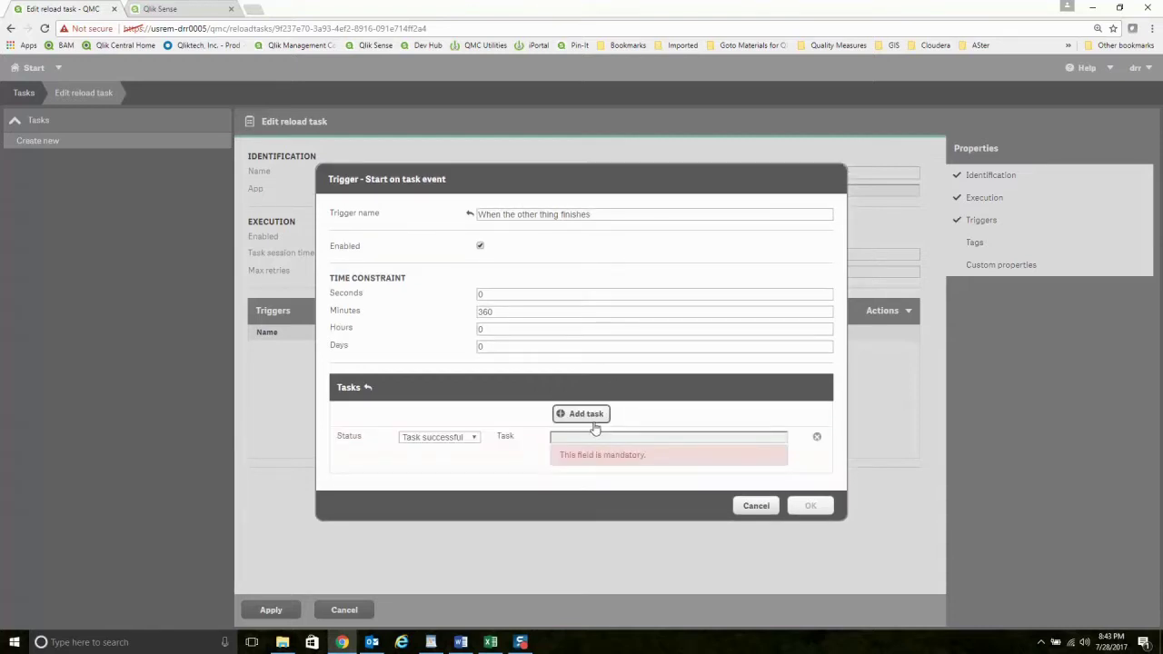
pyautogui.click(473, 438)
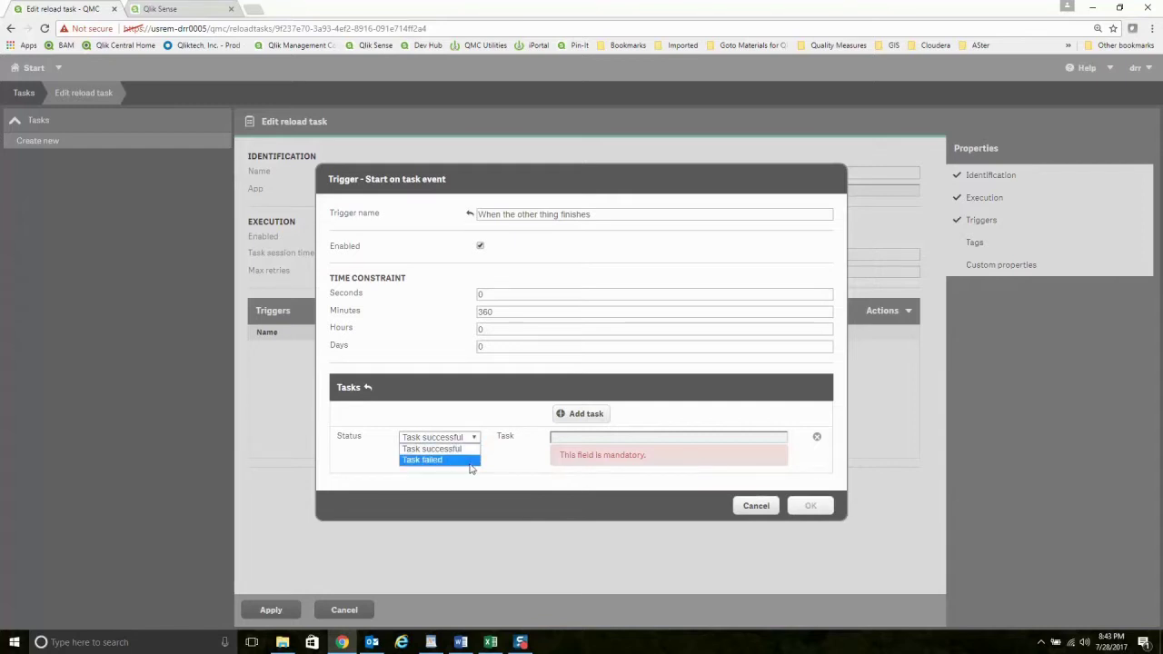
pyautogui.click(461, 448)
pyautogui.click(612, 441)
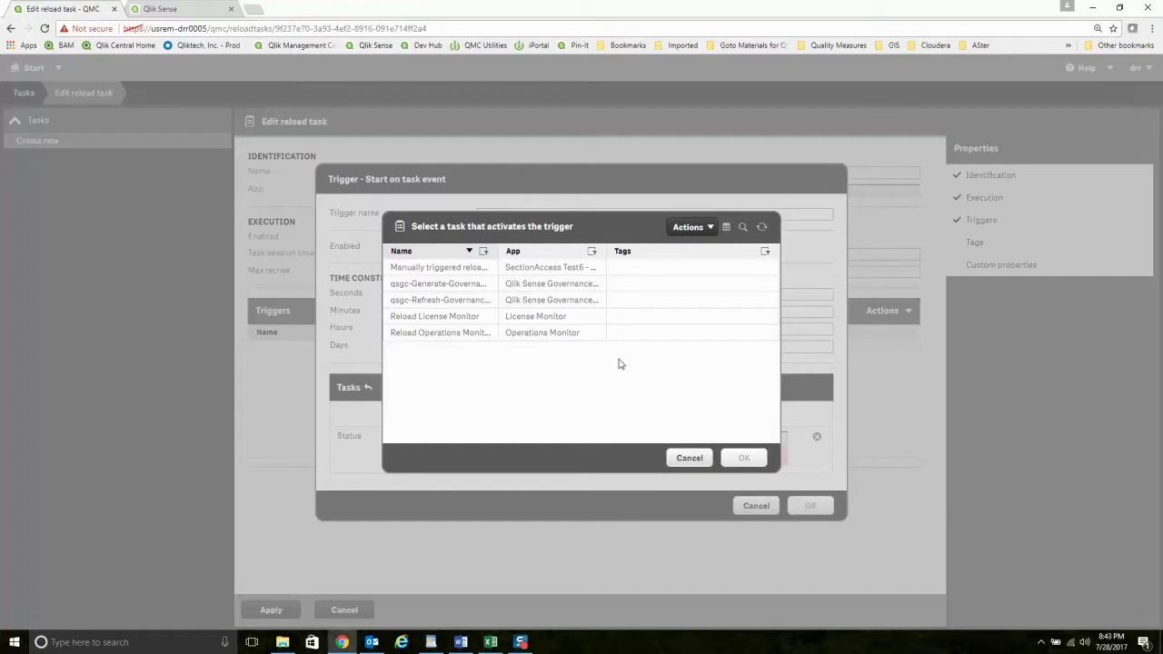
pyautogui.click(465, 316)
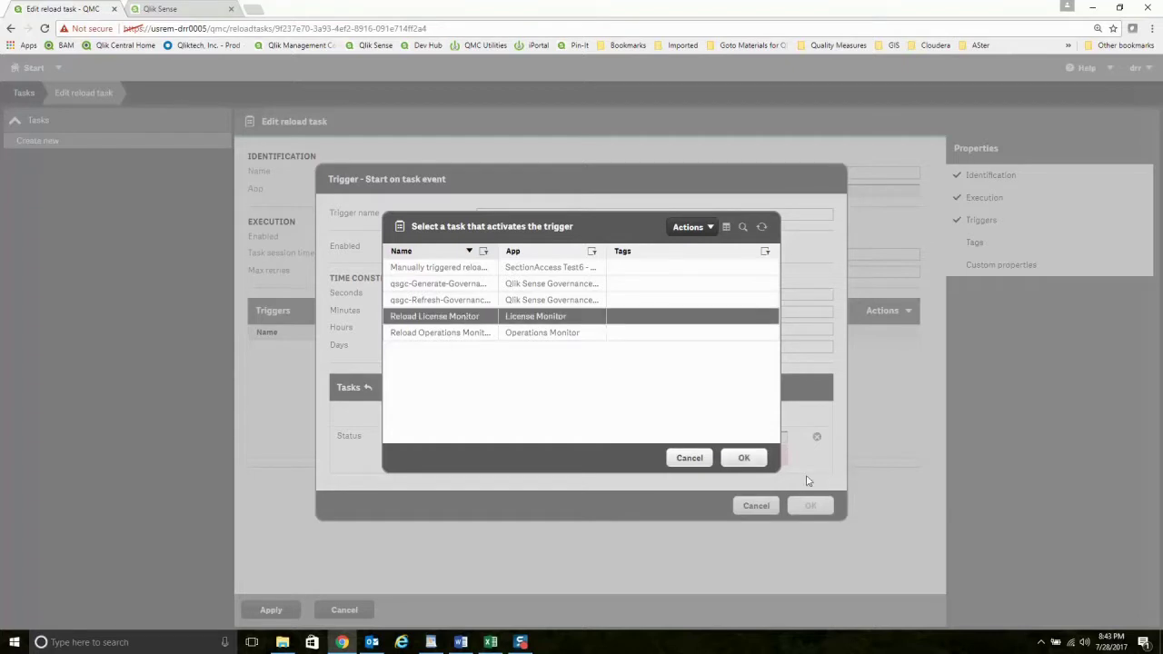
pyautogui.click(744, 458)
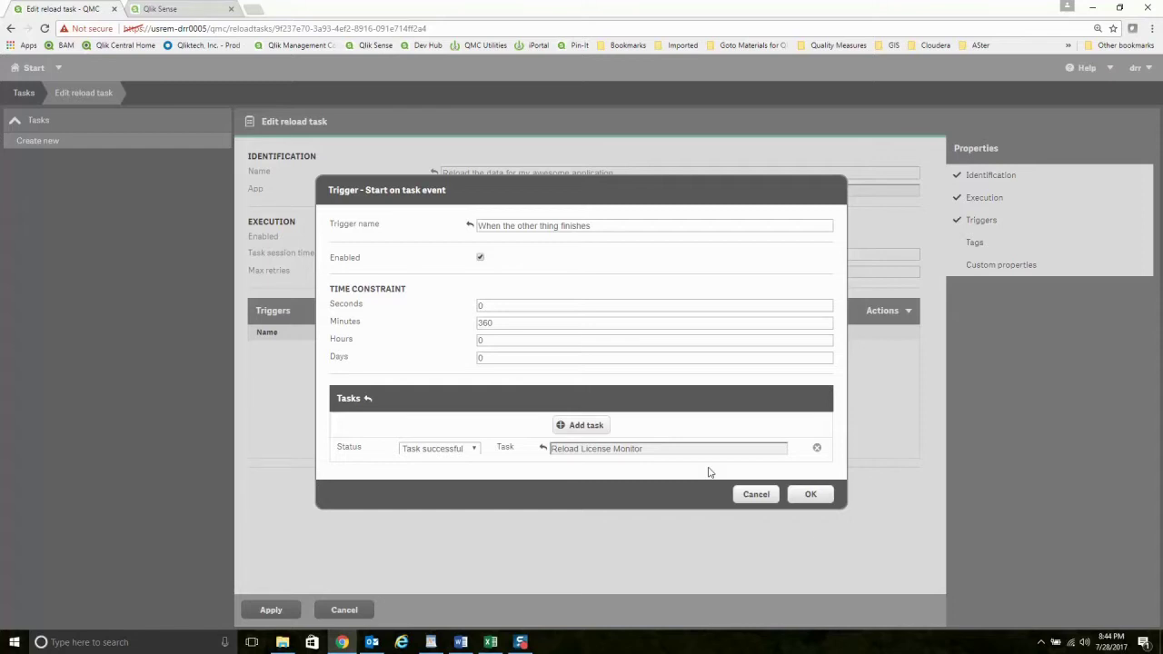
pyautogui.click(811, 500)
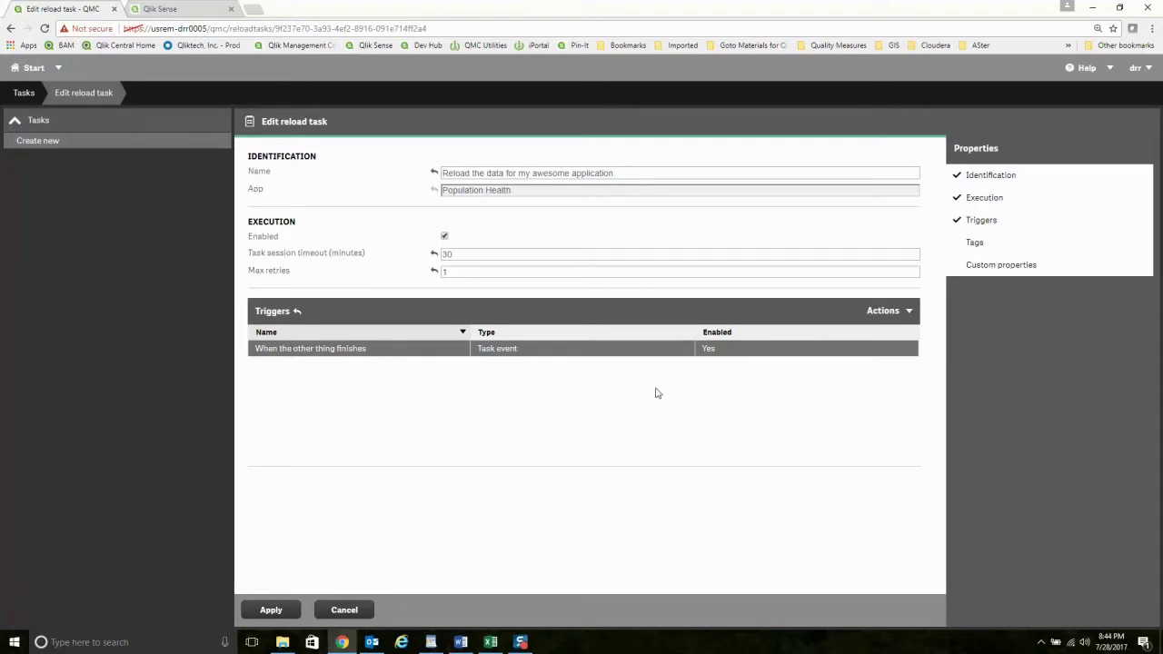